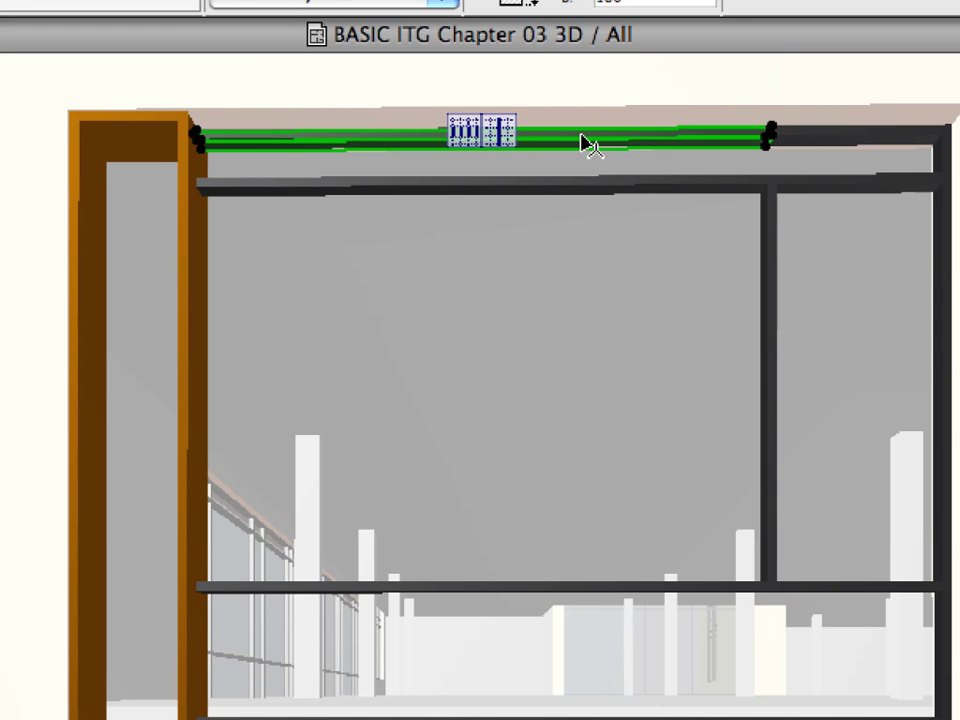
Step: Apply the CW-Boundary-02 favorite to the top and right boundary frames, then deselect them
{"action": "left_click", "coordinate": [812, 146], "text": "shift"}
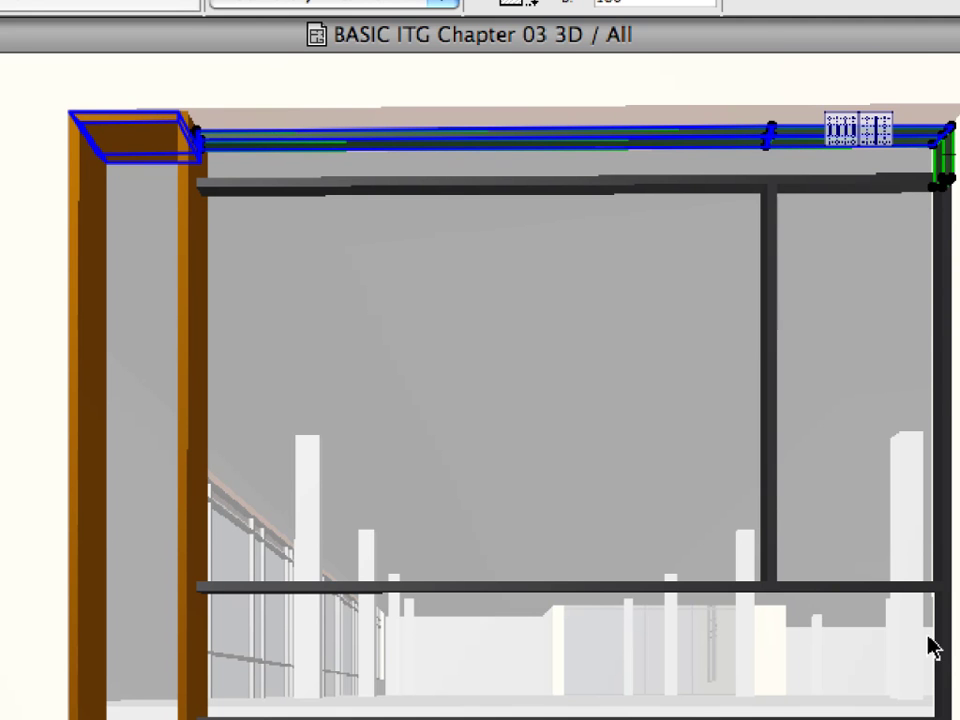
{"action": "scroll", "coordinate": [934, 643], "scroll_direction": "down", "scroll_amount": 2}
{"action": "scroll", "coordinate": [934, 643], "scroll_direction": "down", "scroll_amount": 8}
{"action": "scroll", "coordinate": [934, 643], "scroll_direction": "down", "scroll_amount": 5}
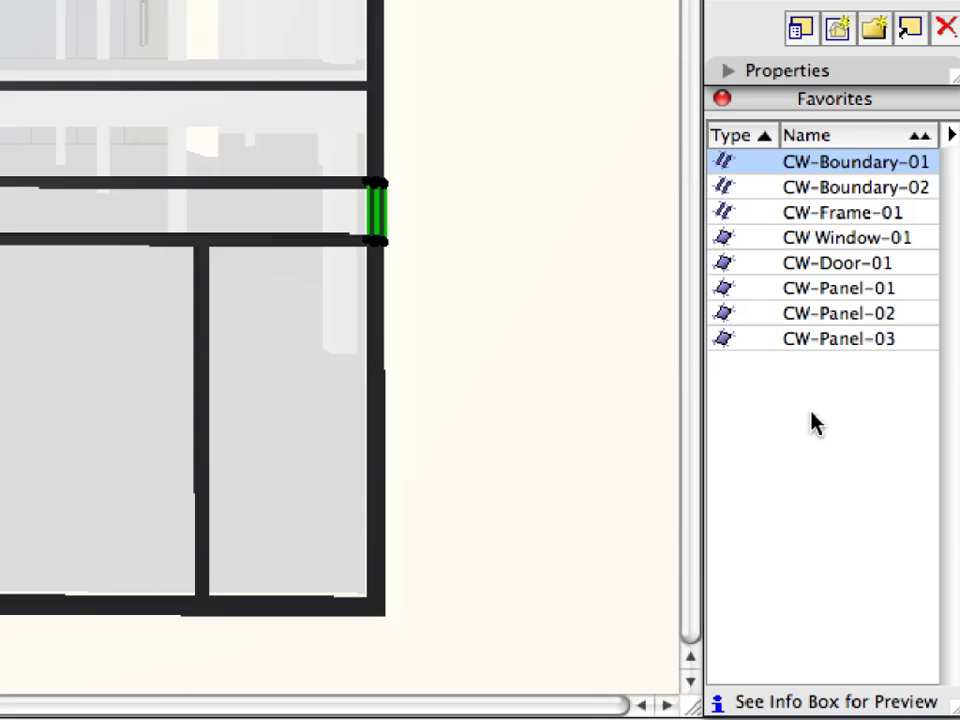
{"action": "double_click", "coordinate": [780, 197]}
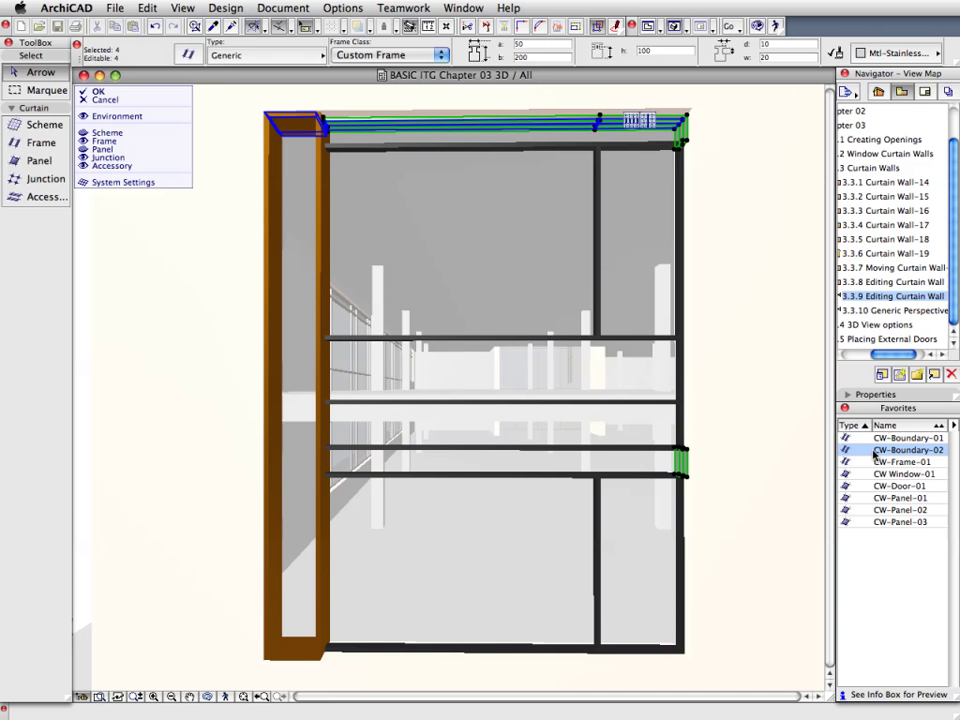
{"action": "left_click", "coordinate": [771, 315]}
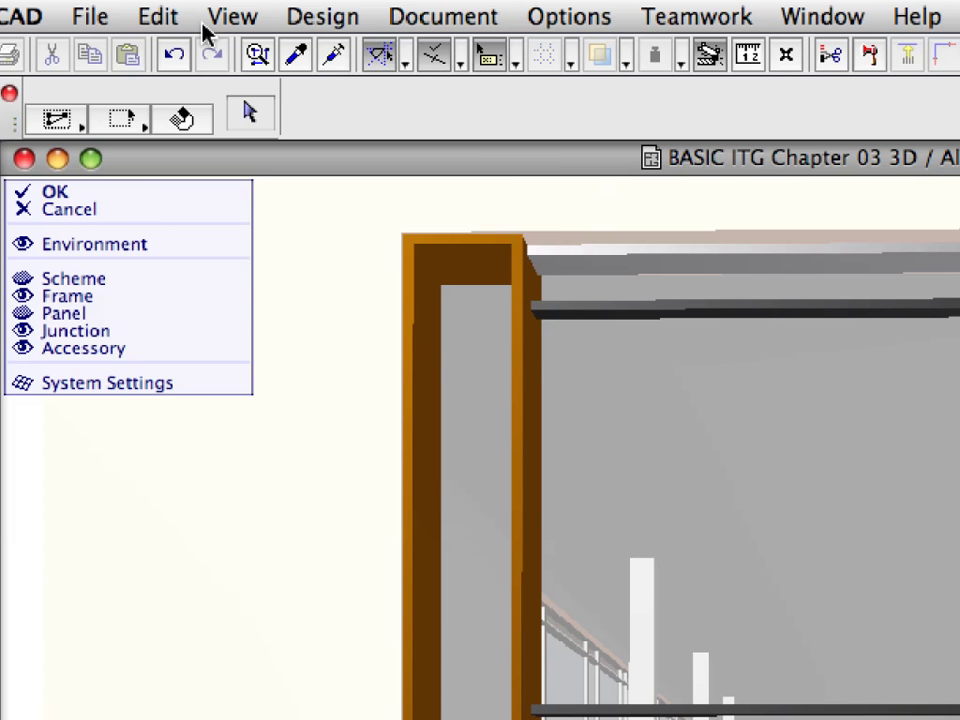
Step: Select all six zinc boundary frames with Find & Select using the CW-Frame:Zink+Boundary criteria
{"action": "left_click", "coordinate": [147, 8]}
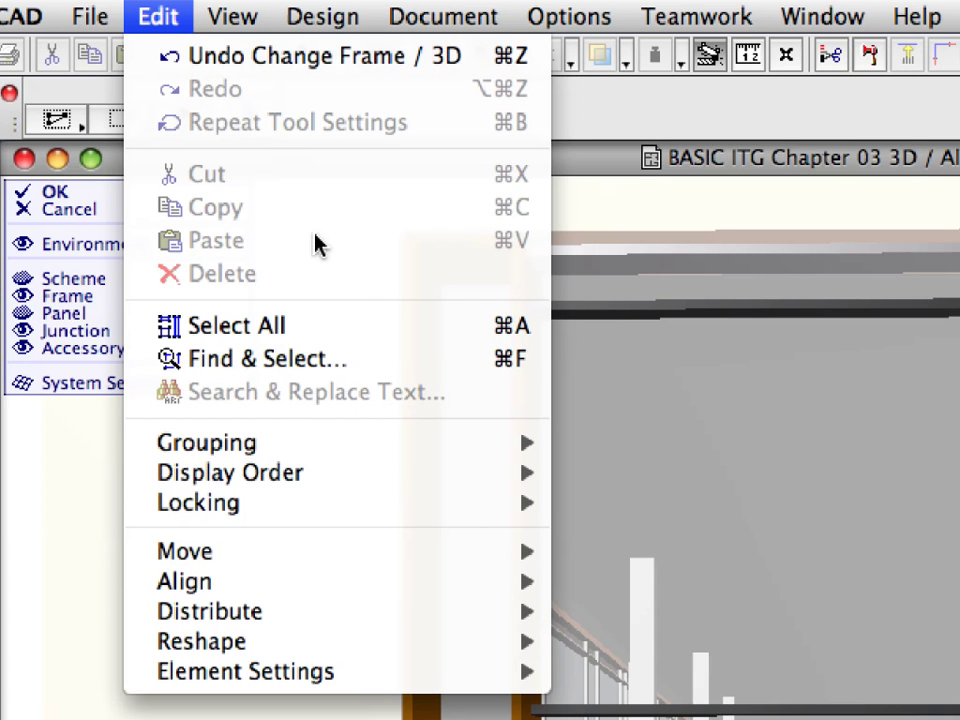
{"action": "left_click", "coordinate": [465, 375]}
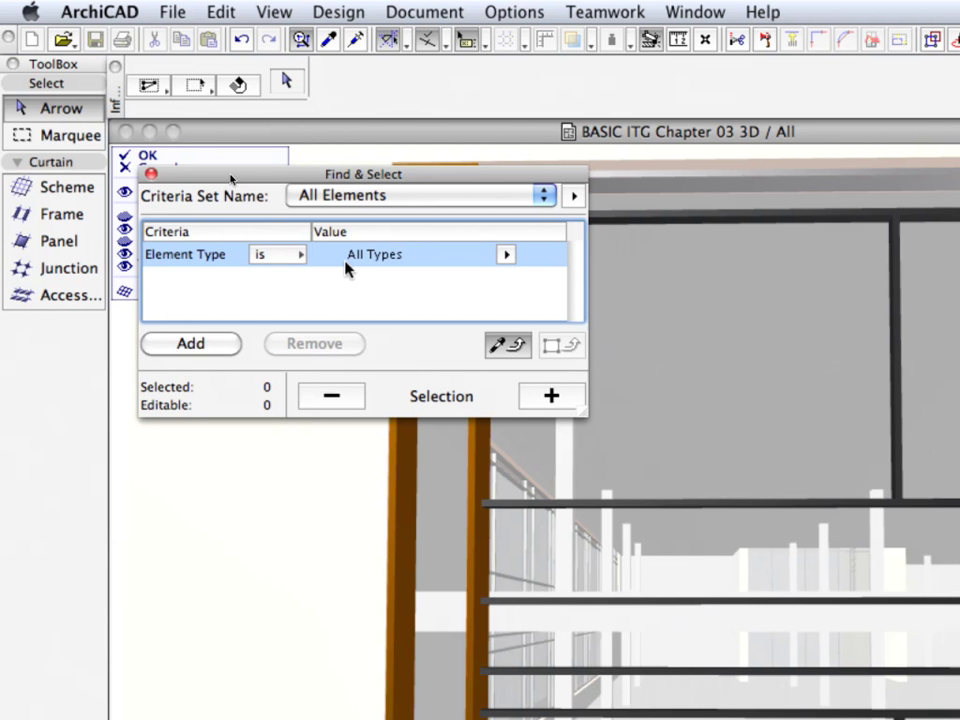
{"action": "left_click", "coordinate": [435, 200]}
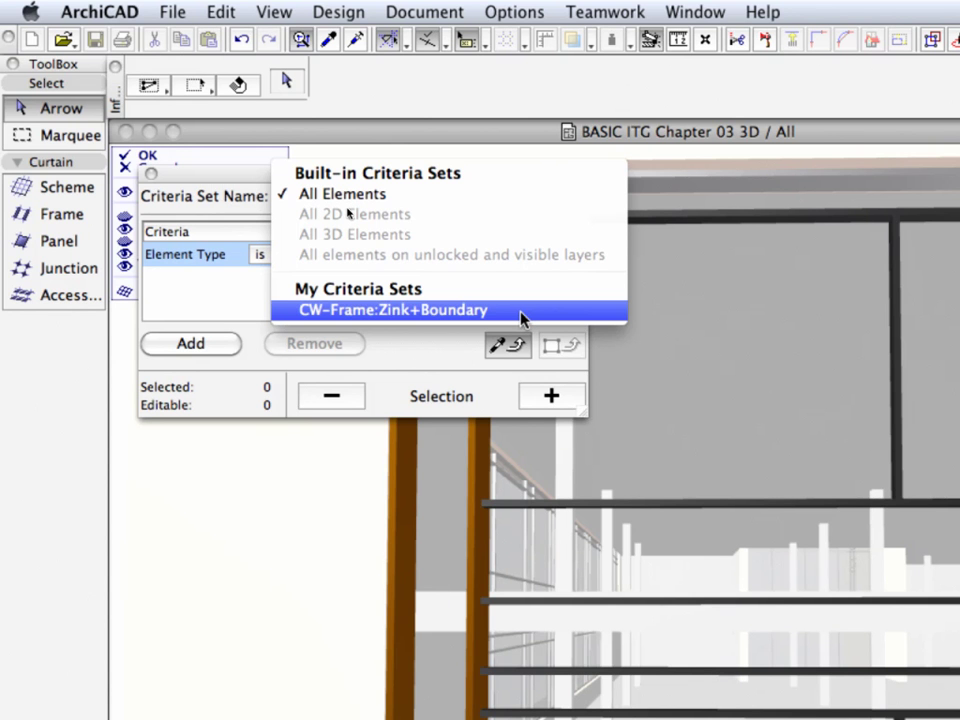
{"action": "left_click", "coordinate": [522, 318]}
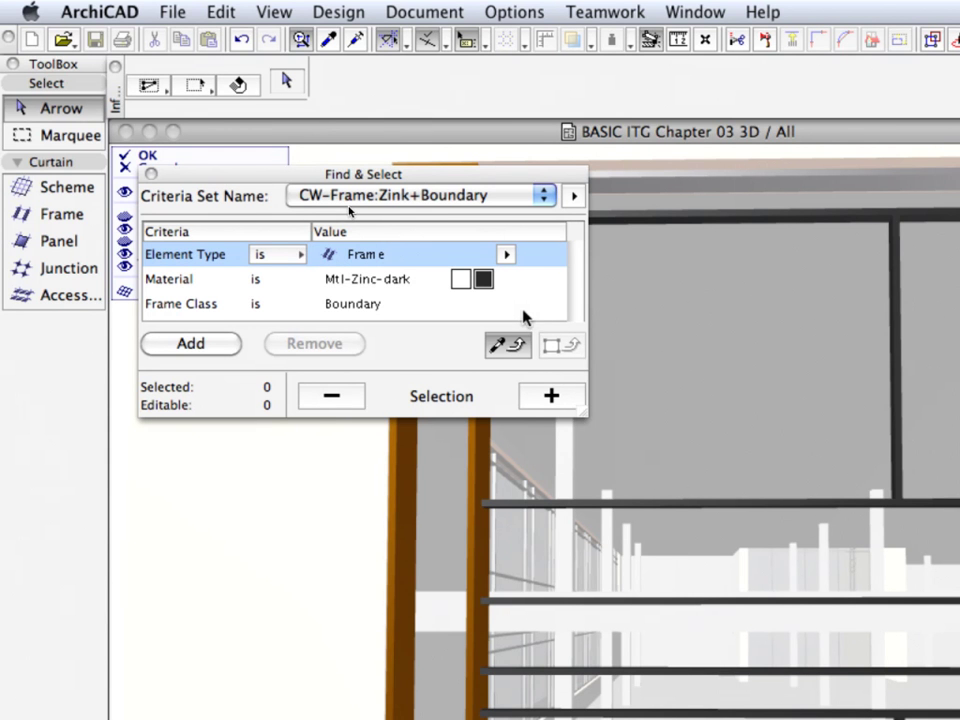
{"action": "left_click", "coordinate": [574, 398]}
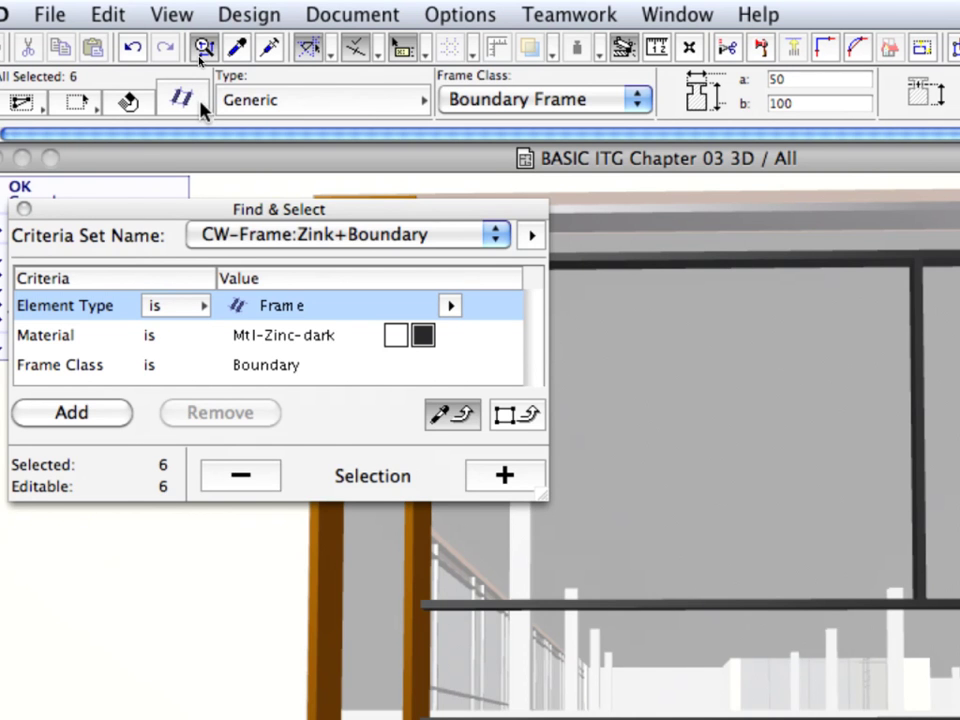
Step: Lower the selected frames' Frame Intersection from 15 to 3 in Frame Selection Settings
{"action": "left_click", "coordinate": [200, 104]}
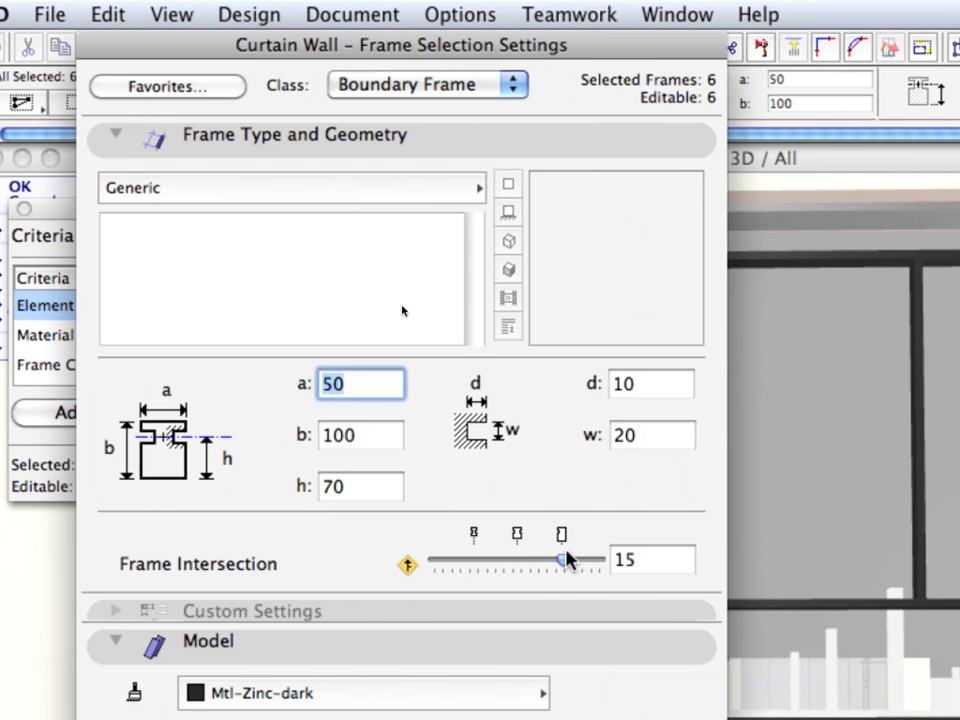
{"action": "left_click_drag", "start_coordinate": [565, 564], "coordinate": [456, 561]}
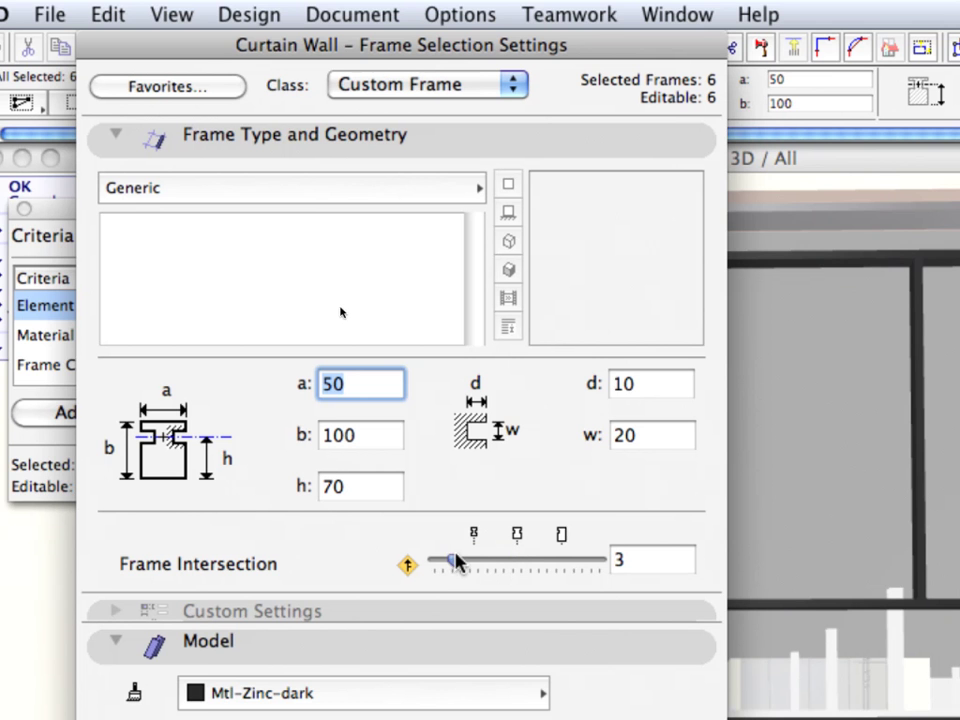
{"action": "left_click", "coordinate": [612, 560]}
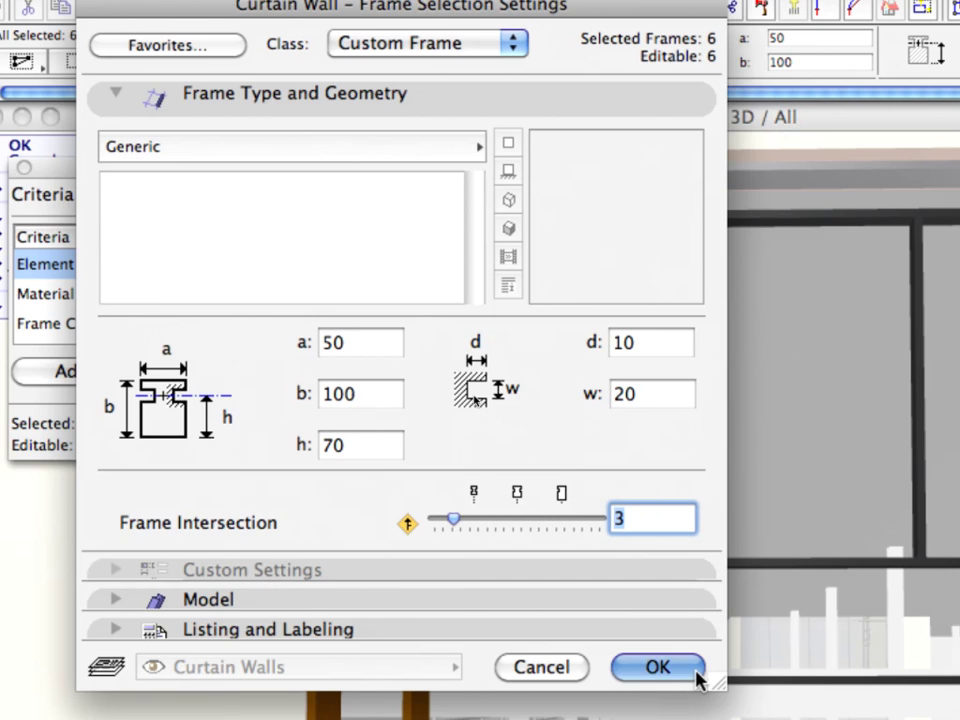
{"action": "left_click", "coordinate": [697, 679]}
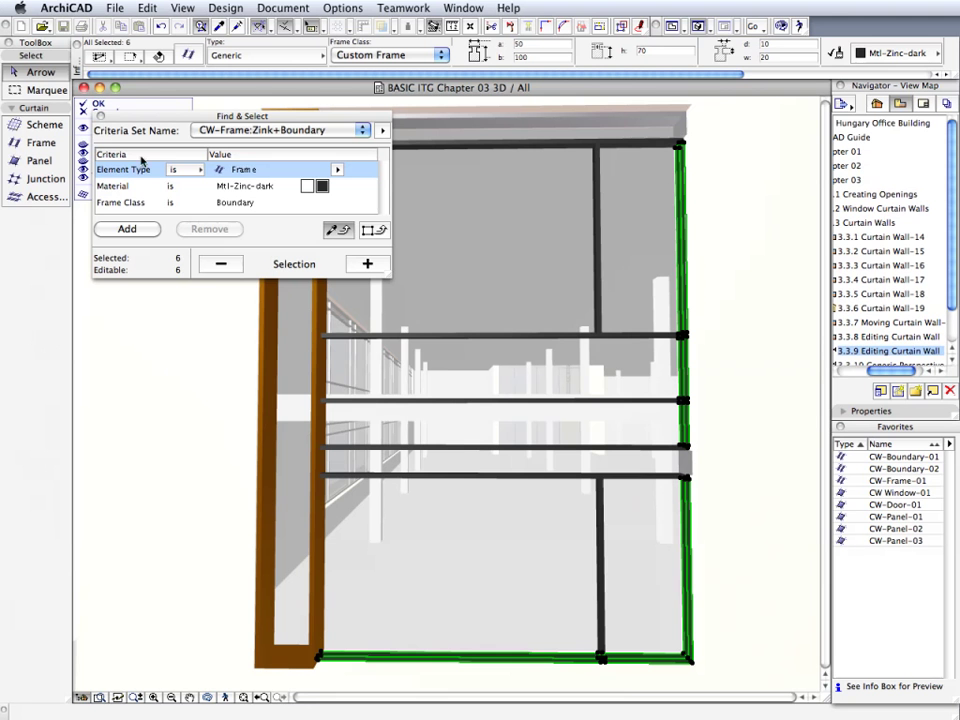
Step: Show the curtain wall panels and apply CW-Panel-01 to the narrow panel beside the orange column
{"action": "left_click", "coordinate": [100, 117]}
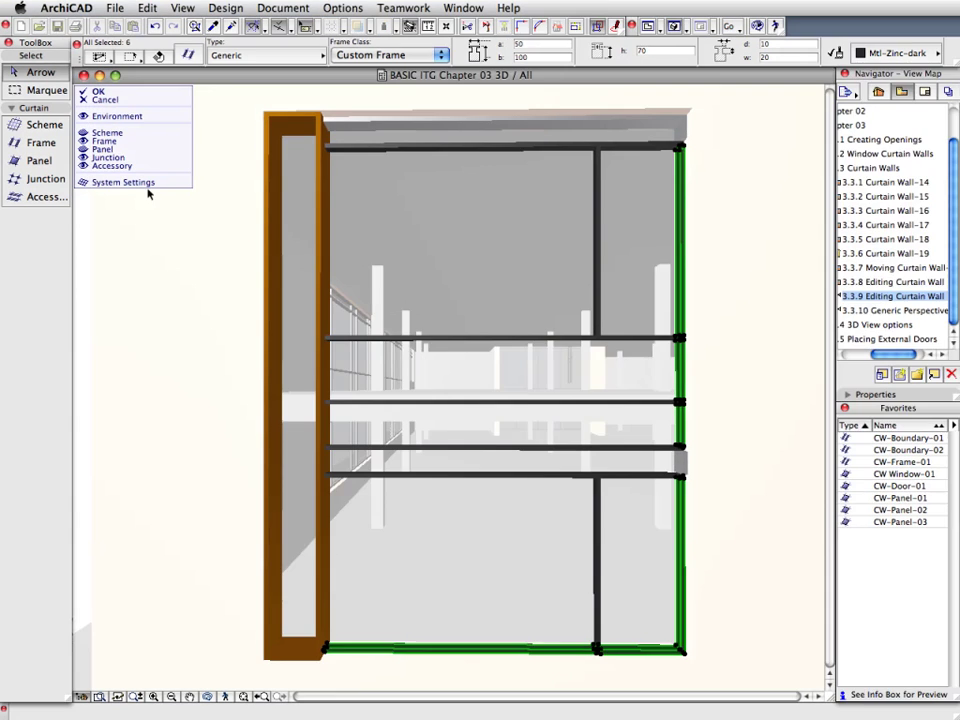
{"action": "left_click", "coordinate": [148, 193]}
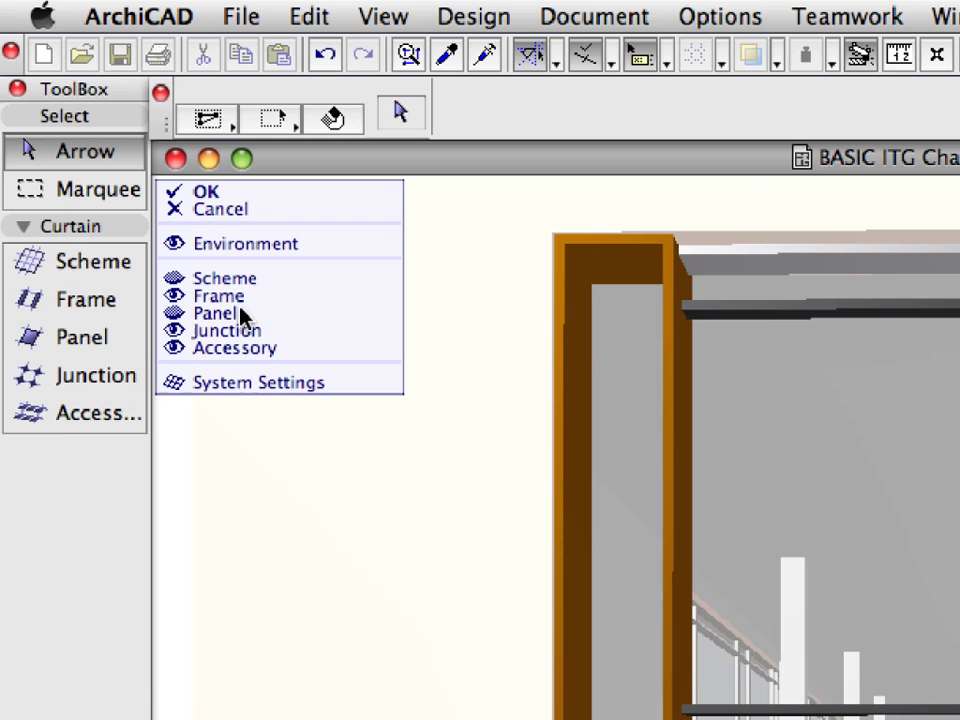
{"action": "left_click", "coordinate": [177, 314]}
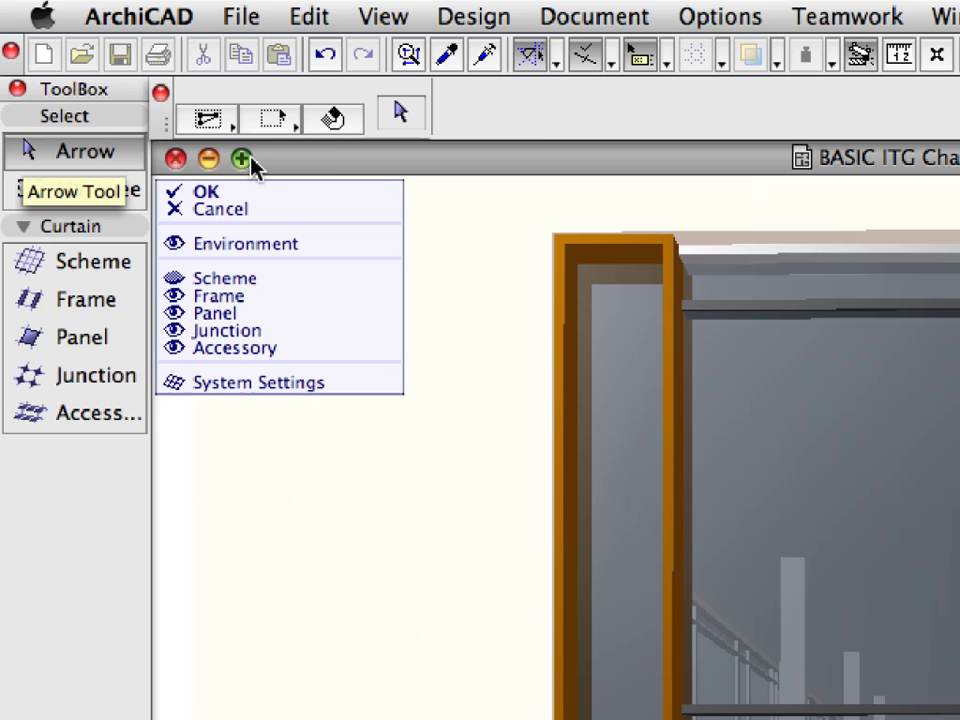
{"action": "left_click", "coordinate": [356, 121]}
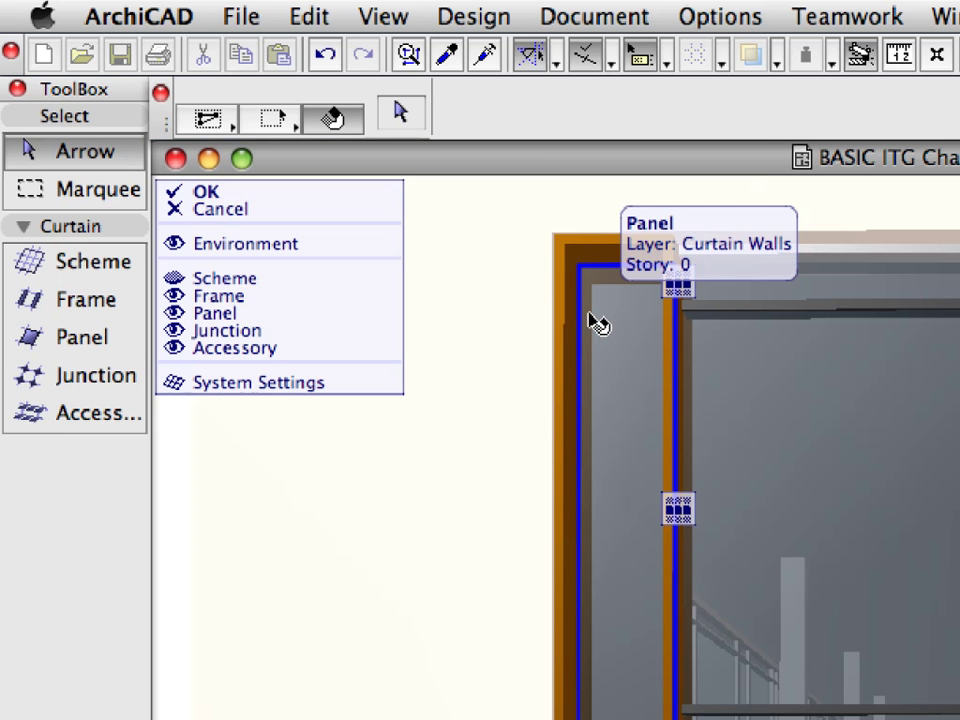
{"action": "left_click", "coordinate": [597, 324]}
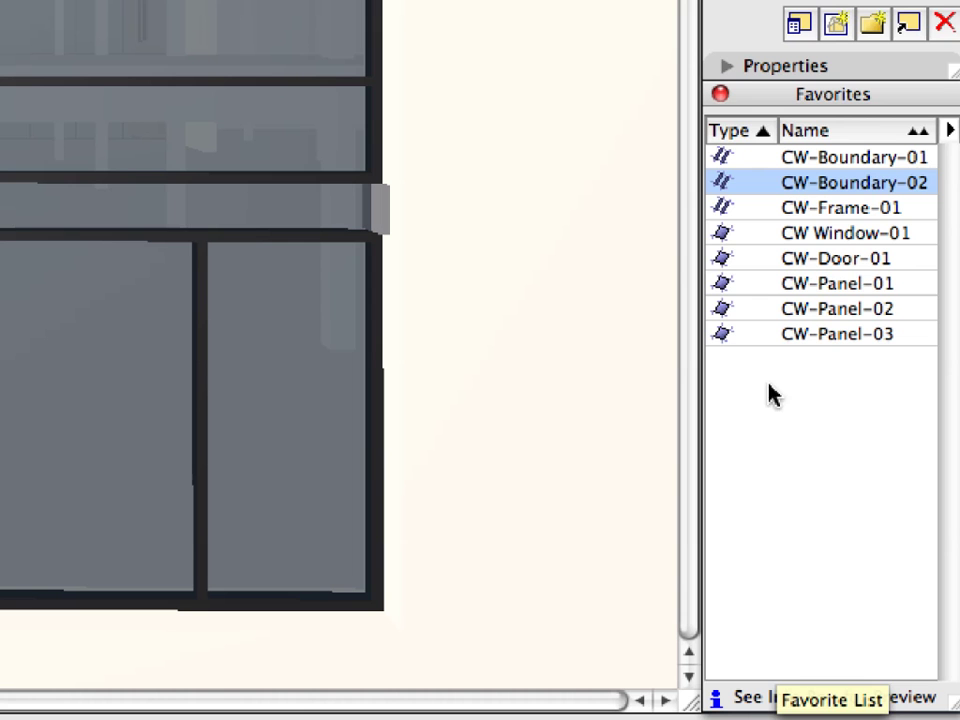
{"action": "left_click", "coordinate": [763, 290]}
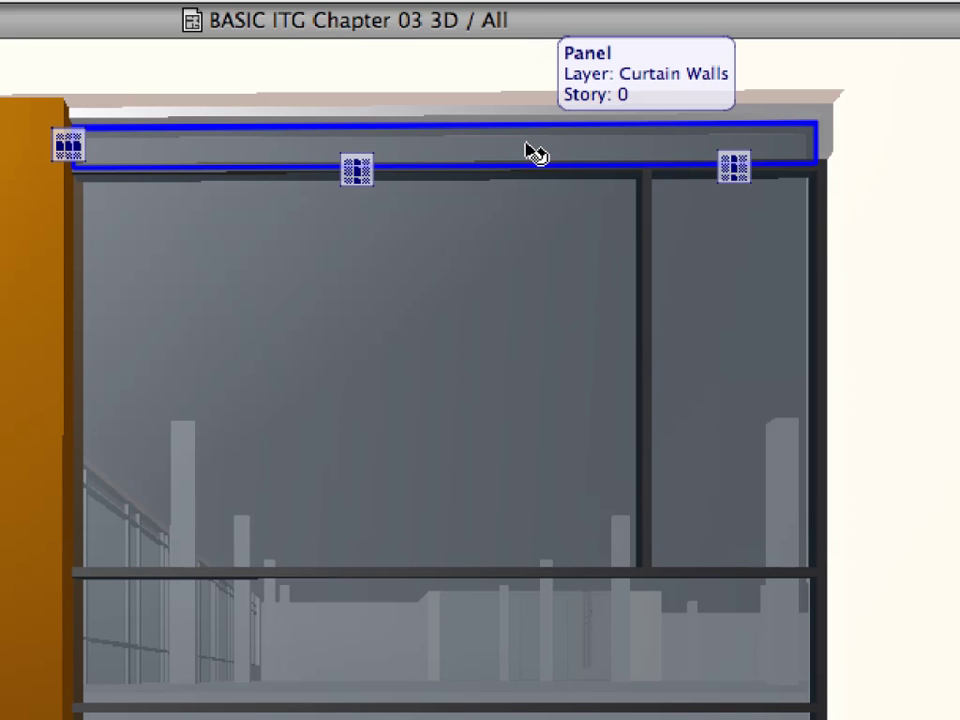
Step: Apply the CW-Panel-02 favorite to the top and mid-wall horizontal strip panels
{"action": "left_click", "coordinate": [528, 148]}
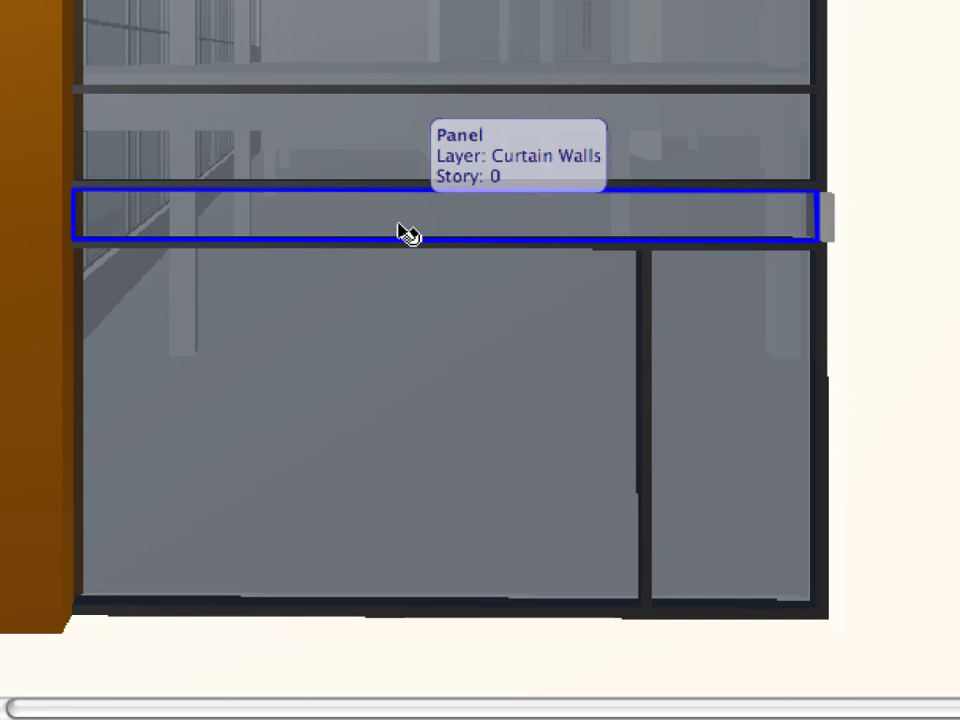
{"action": "left_click", "coordinate": [405, 233]}
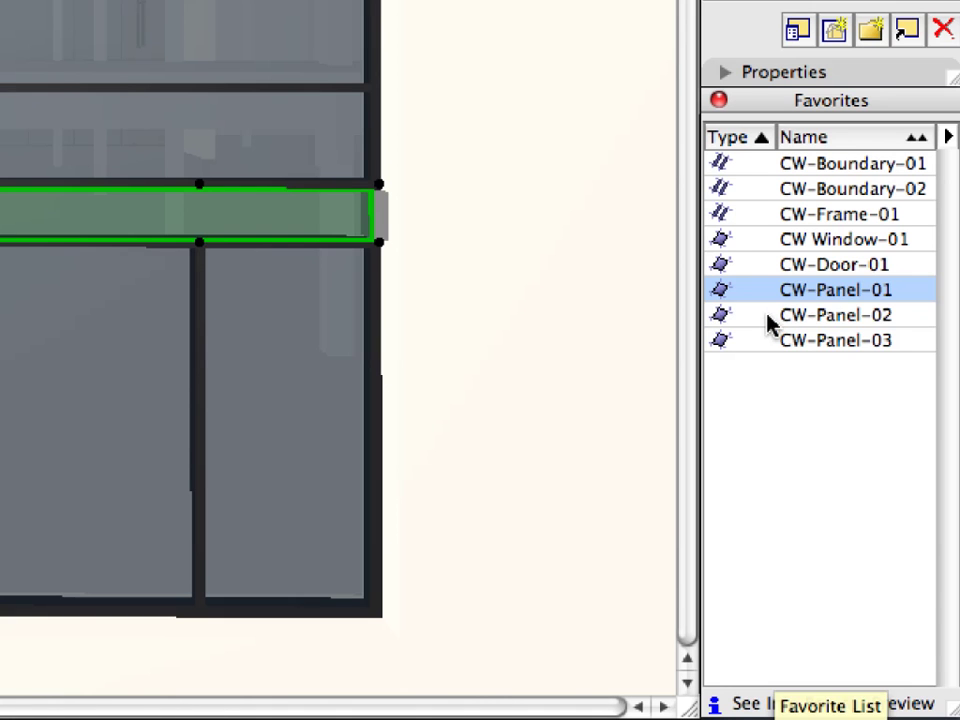
{"action": "left_click", "coordinate": [772, 320]}
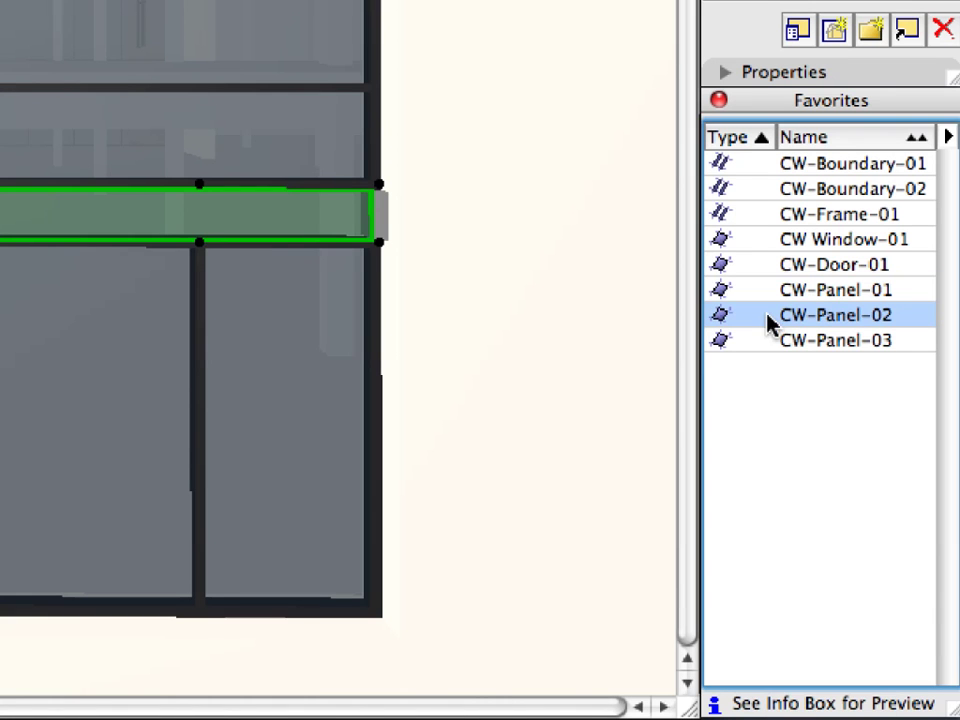
{"action": "double_click", "coordinate": [770, 318]}
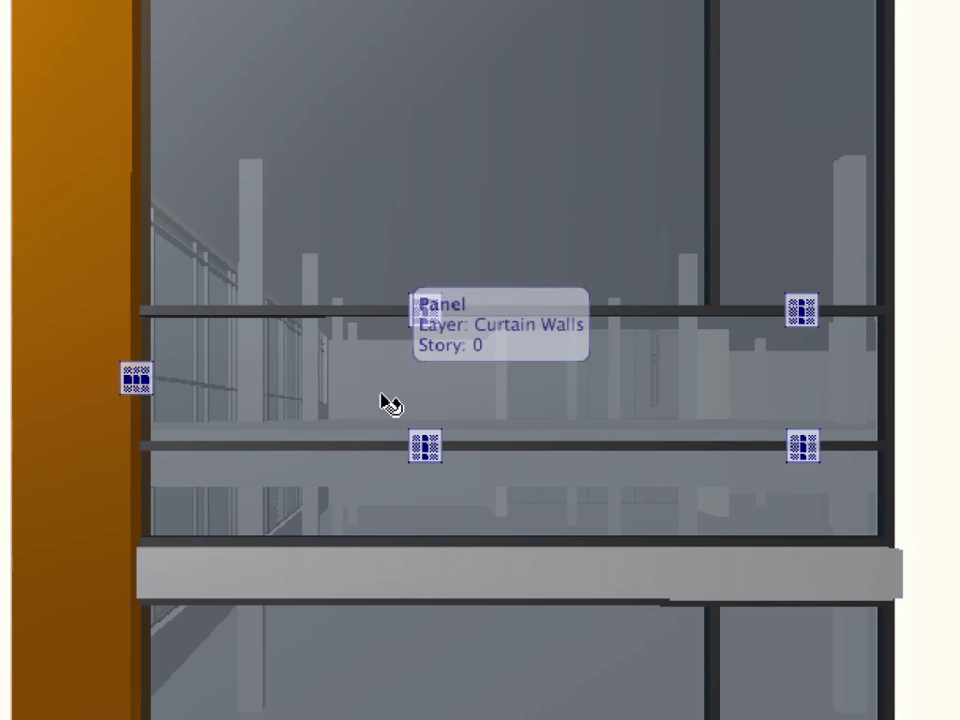
Step: Apply CW-Panel-03 to the two glass panels above the floor band, then clear the selection
{"action": "left_click", "coordinate": [384, 401]}
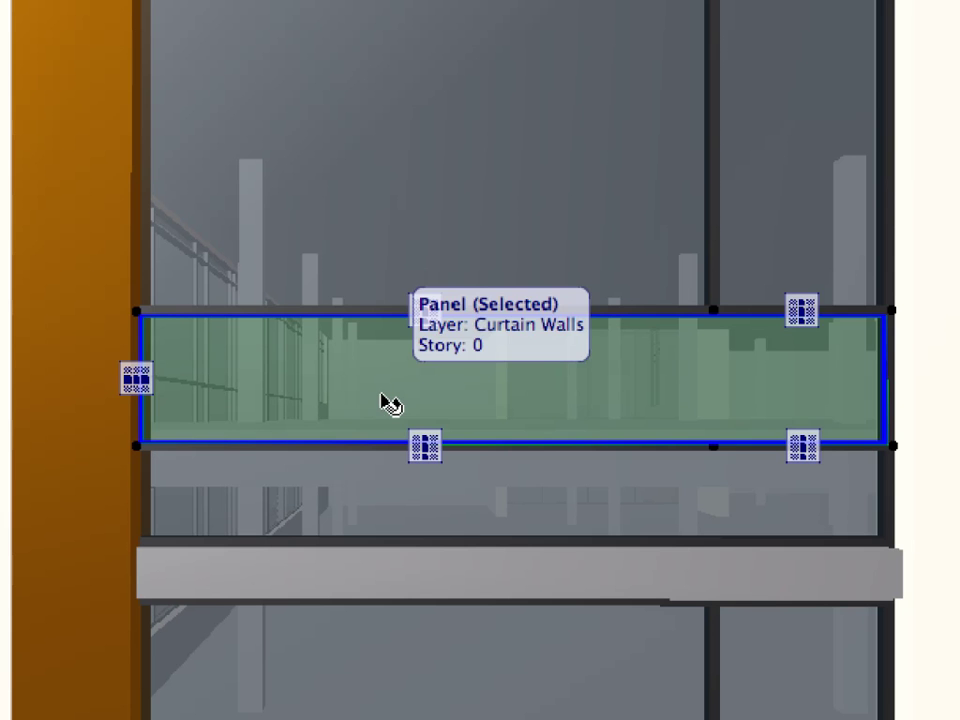
{"action": "left_click", "coordinate": [389, 477], "text": "shift"}
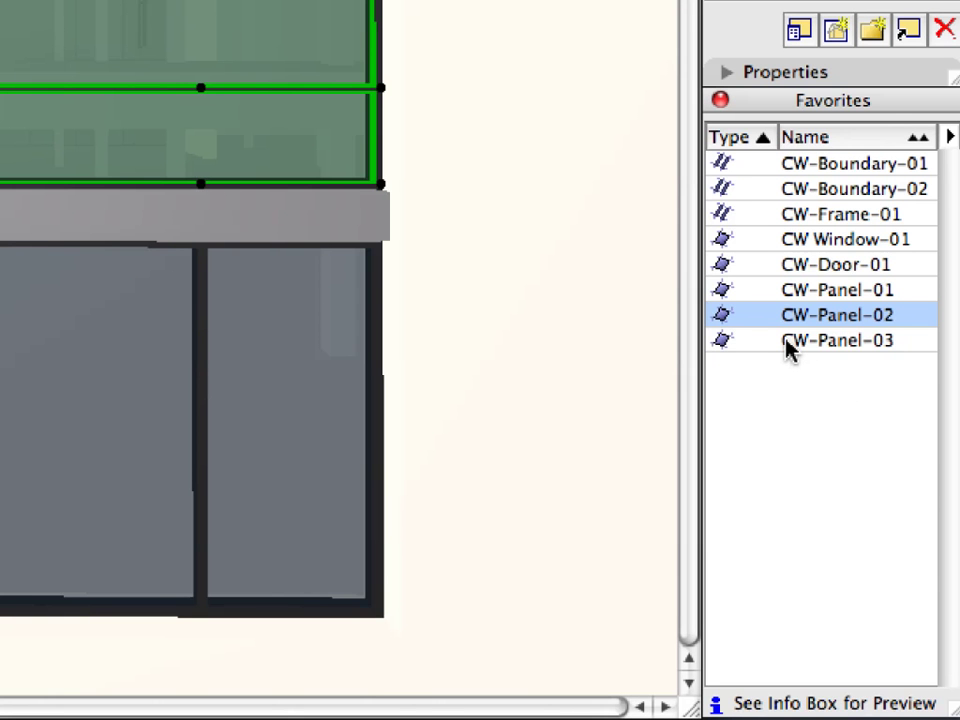
{"action": "left_click", "coordinate": [784, 341]}
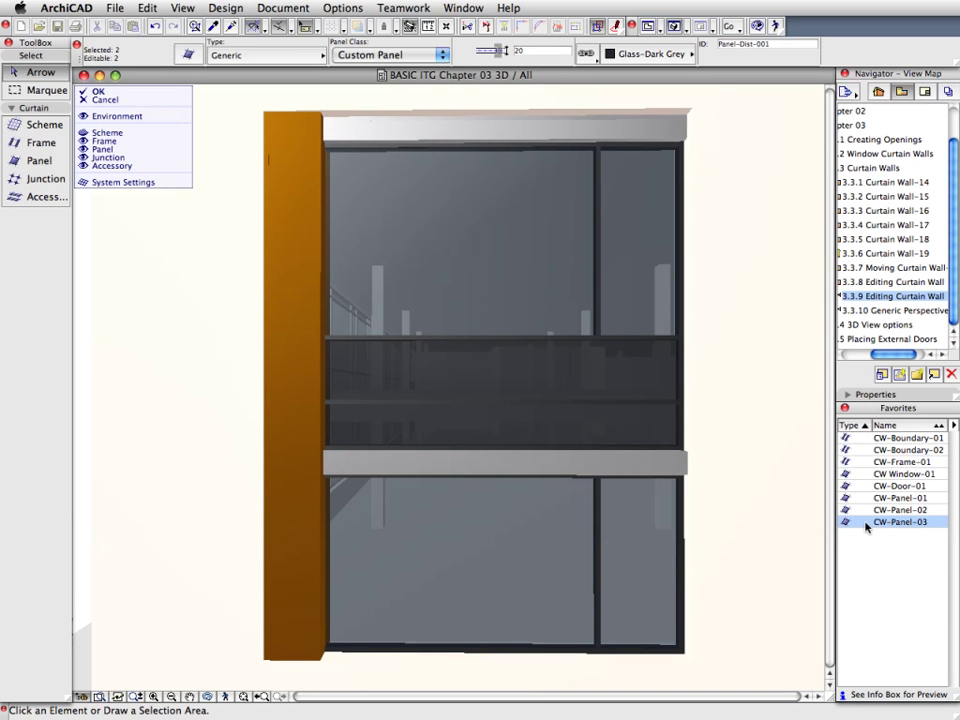
{"action": "key", "text": "Escape"}
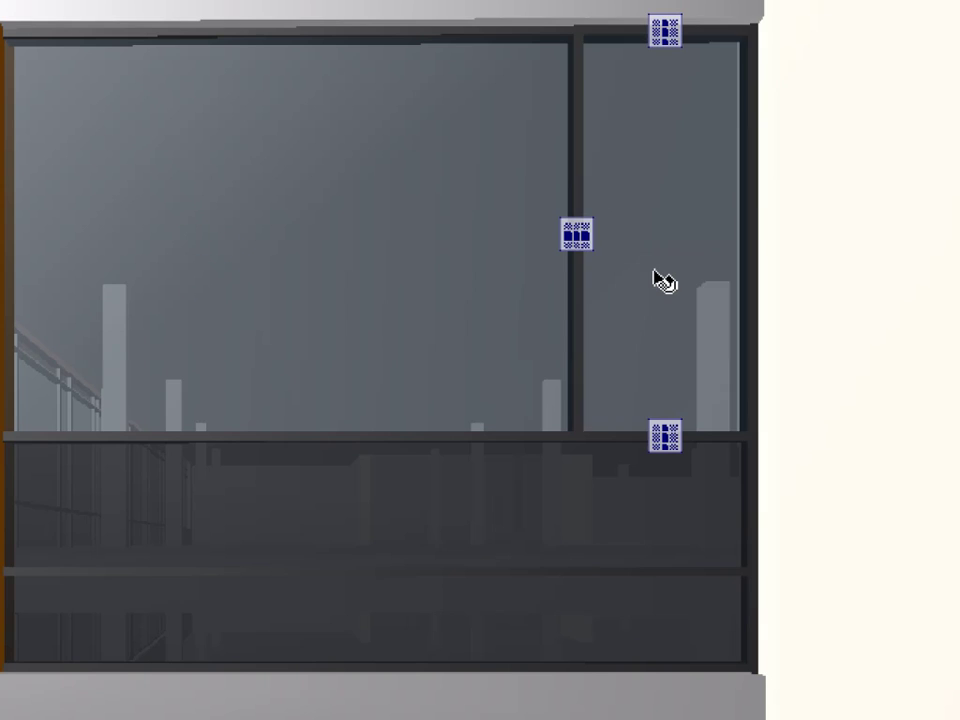
Step: Turn the narrow upper-right and lower-right panels into CW Window-01 window panels
{"action": "left_click", "coordinate": [628, 256]}
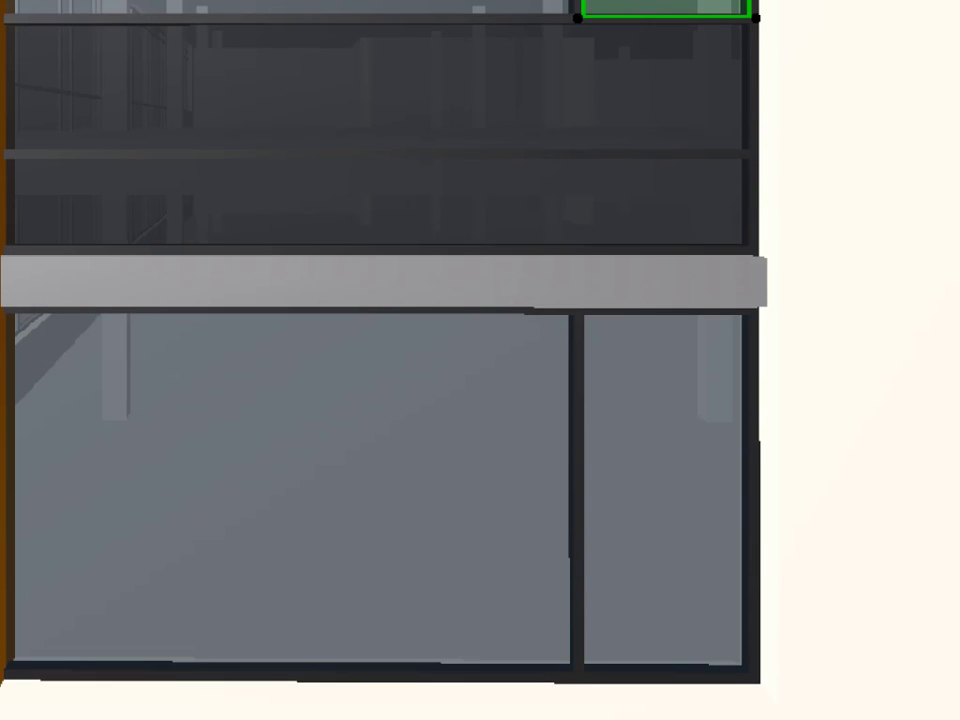
{"action": "left_click", "coordinate": [648, 467]}
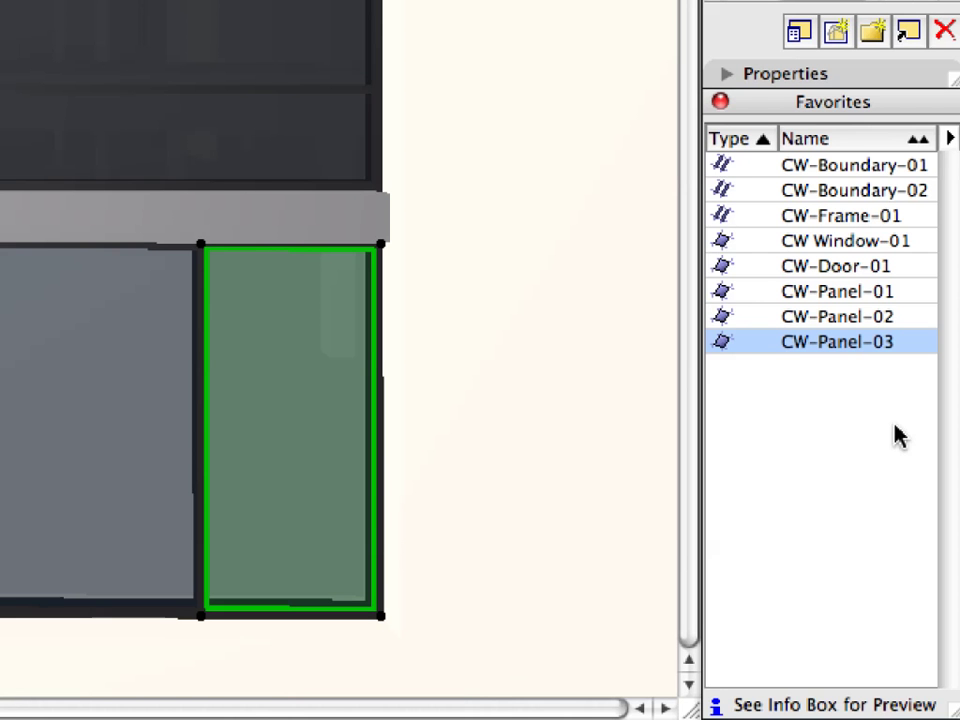
{"action": "double_click", "coordinate": [762, 241]}
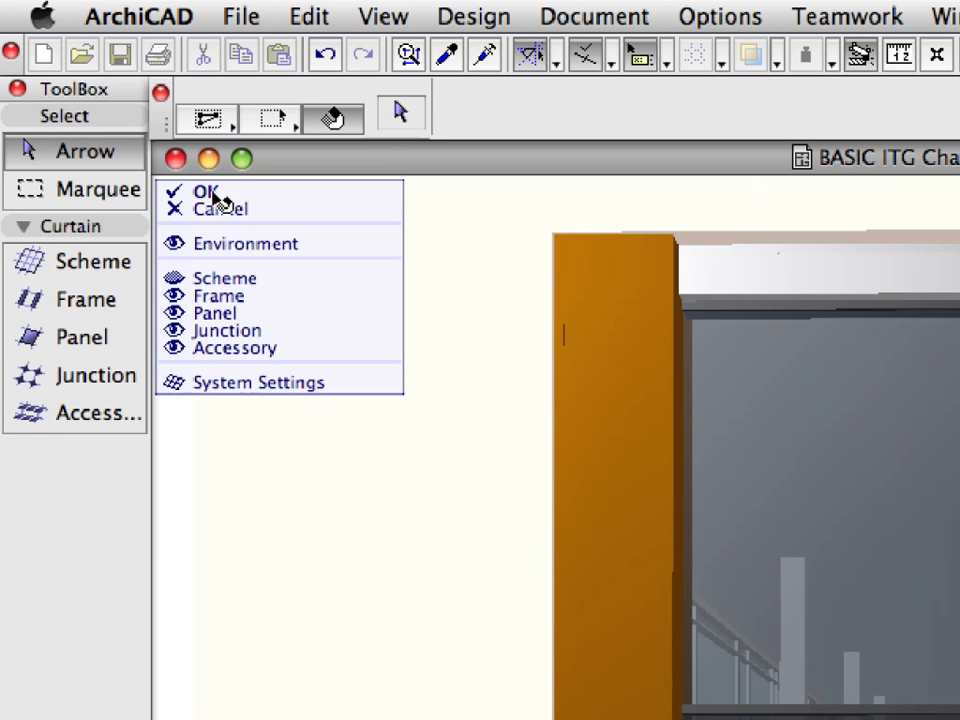
Step: Exit curtain wall editing and select the curtain wall on the Ground Floor plan
{"action": "left_click", "coordinate": [210, 192]}
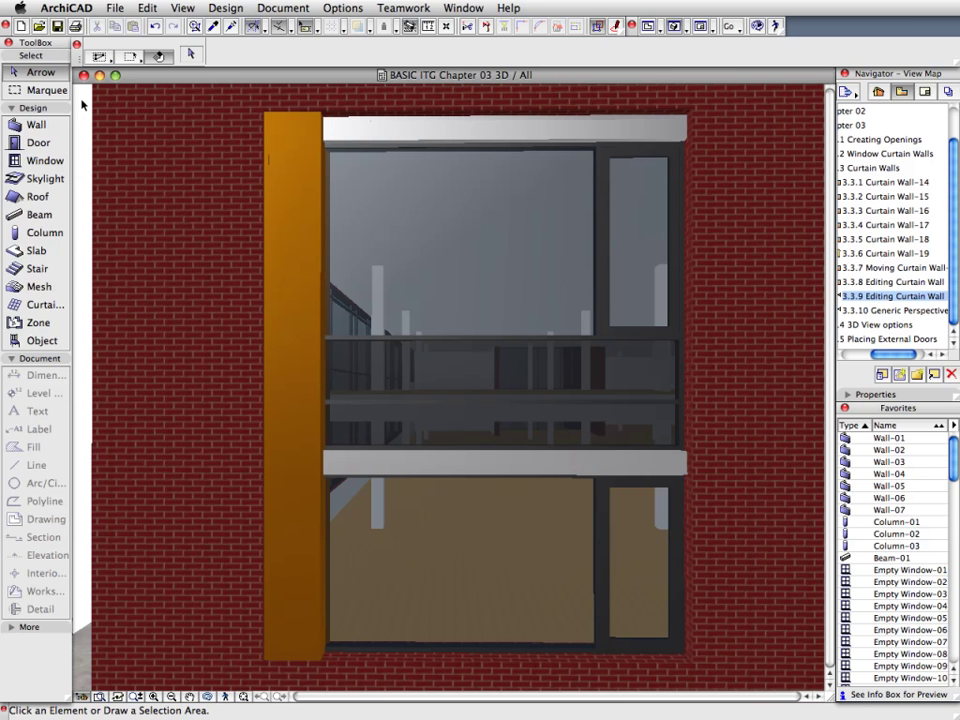
{"action": "right_click", "coordinate": [83, 101]}
{"action": "mouse_move", "coordinate": [150, 381]}
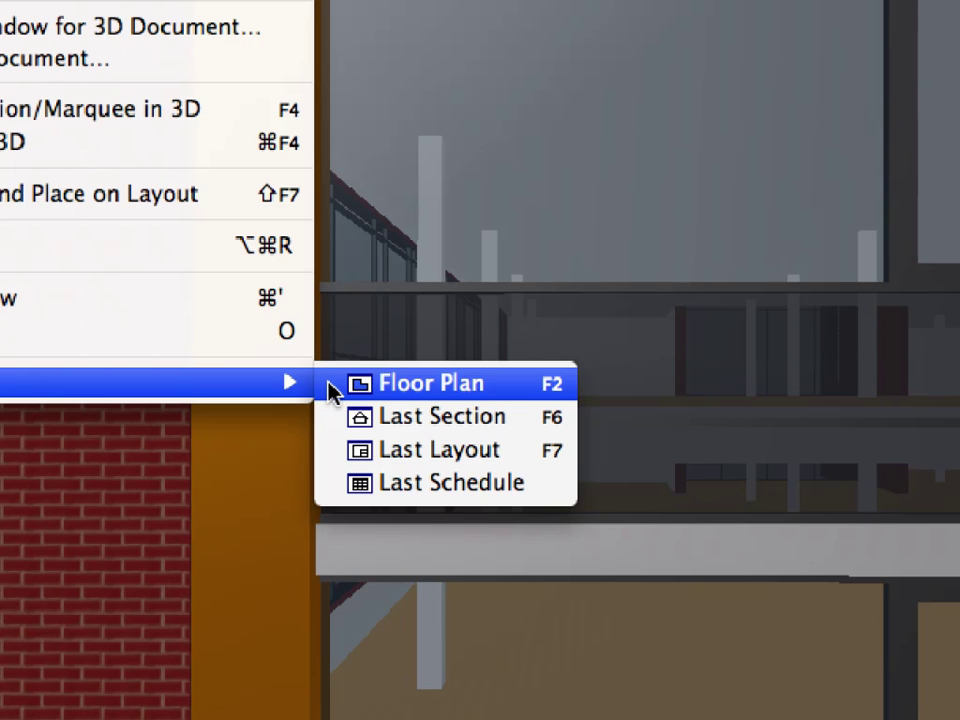
{"action": "left_click", "coordinate": [330, 390]}
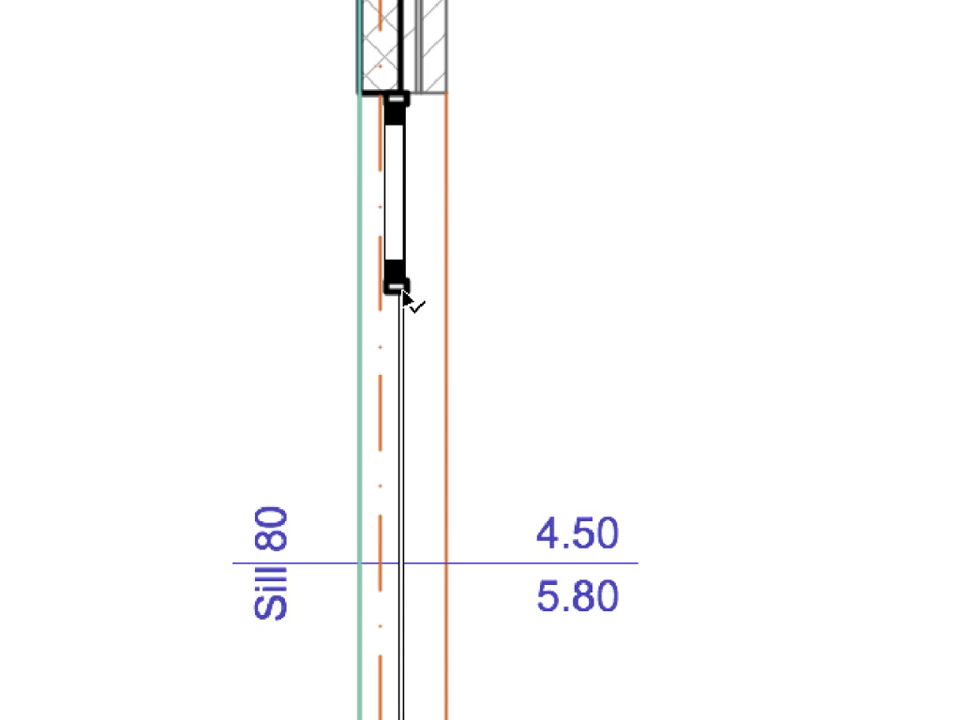
{"action": "left_click", "coordinate": [403, 293]}
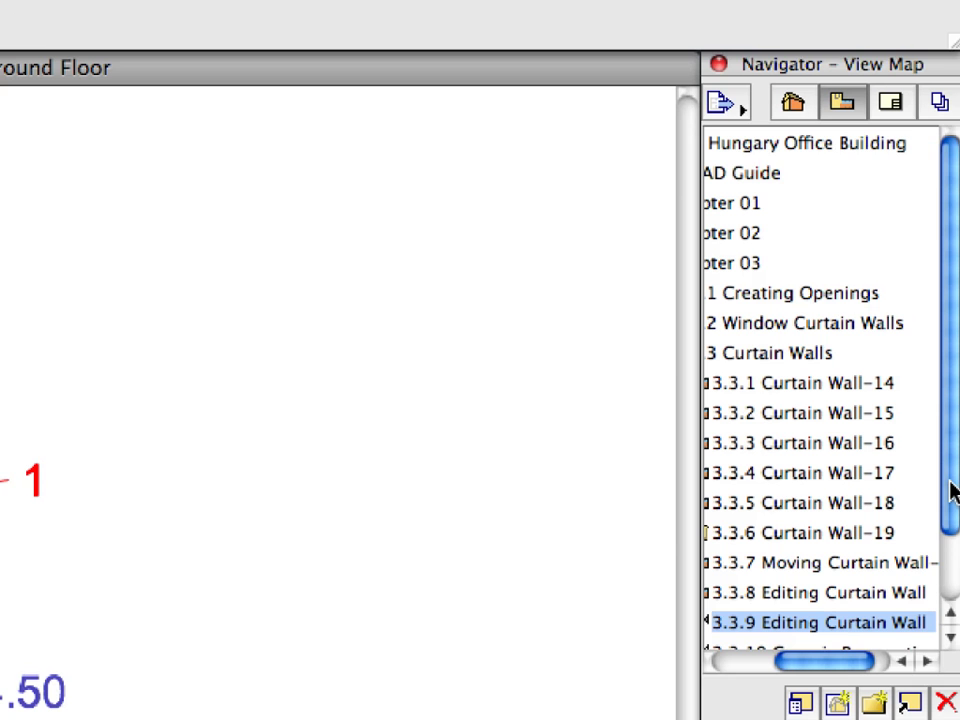
Step: Open the 3.3.10 Generic Perspective view from the Navigator View Map
{"action": "left_click_drag", "start_coordinate": [952, 273], "coordinate": [953, 313]}
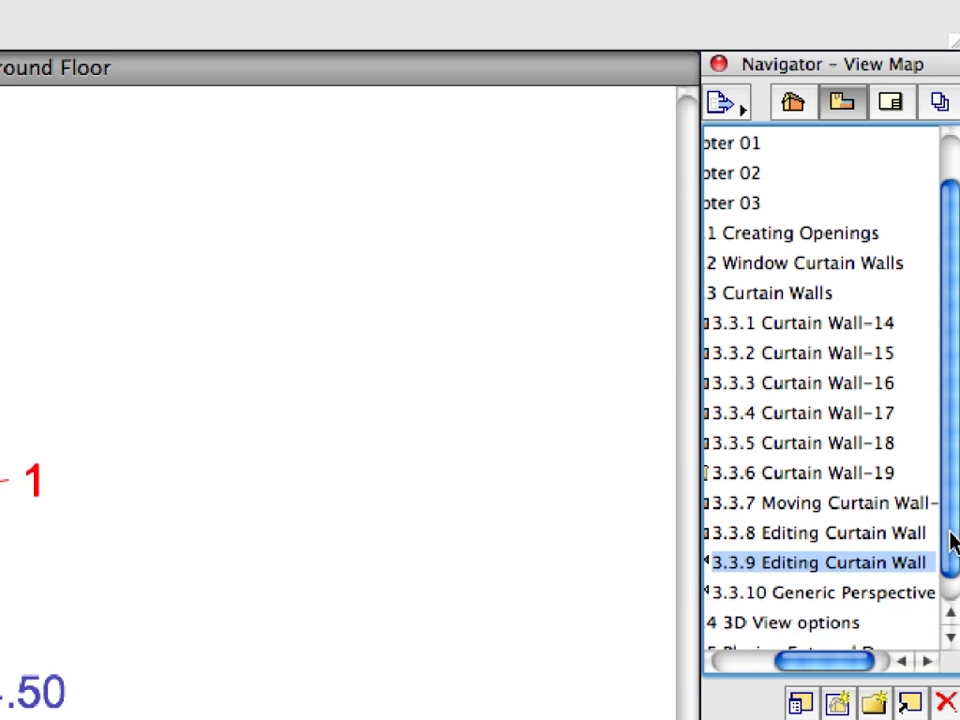
{"action": "left_click", "coordinate": [878, 565]}
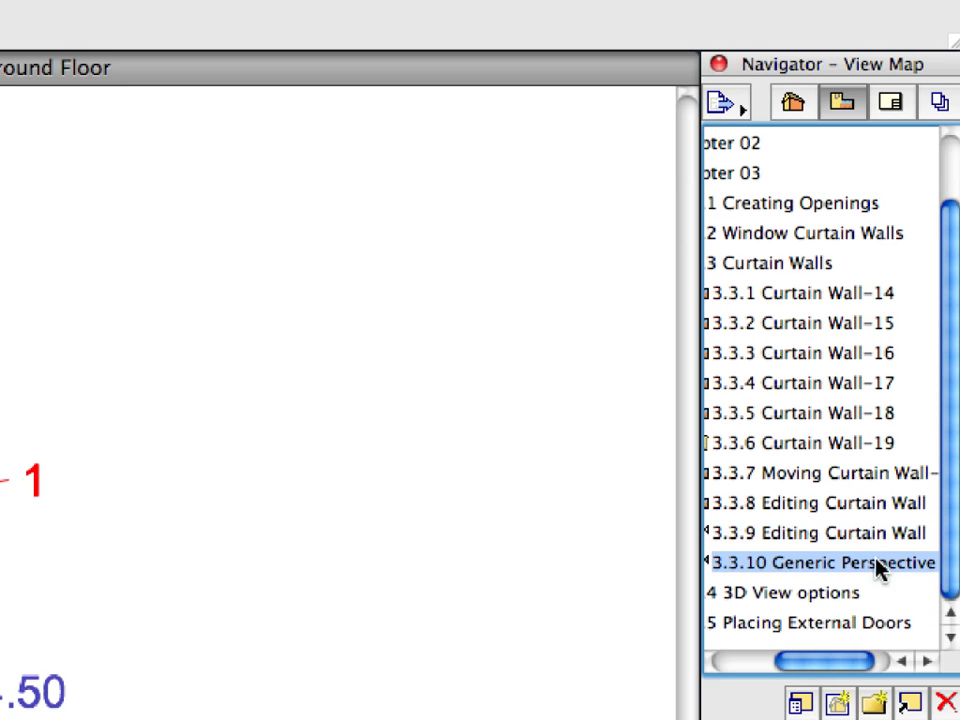
{"action": "double_click", "coordinate": [857, 565]}
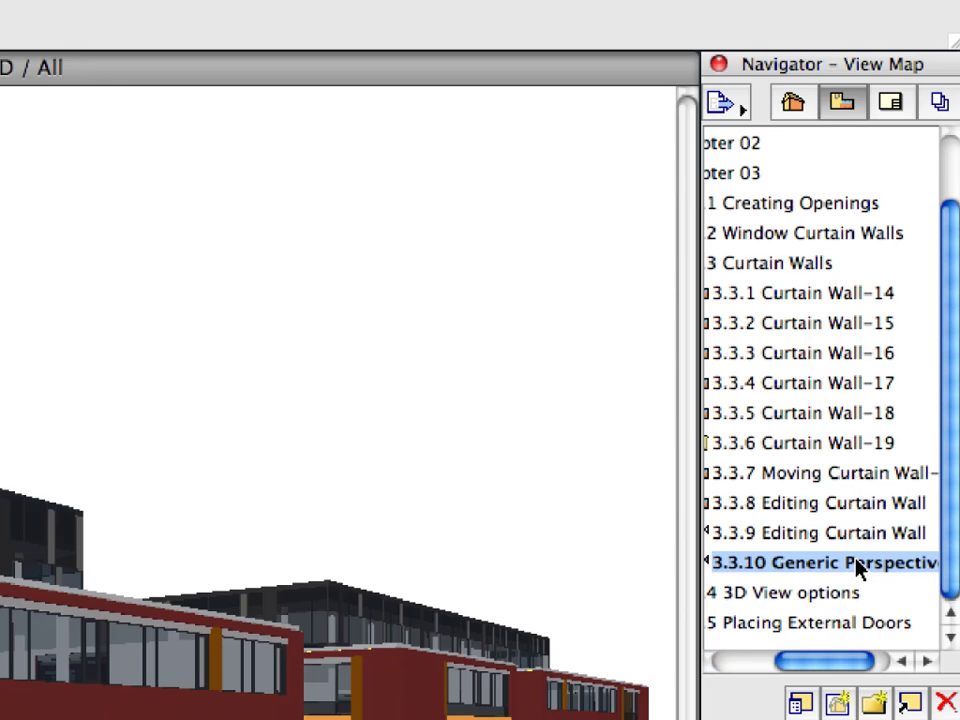